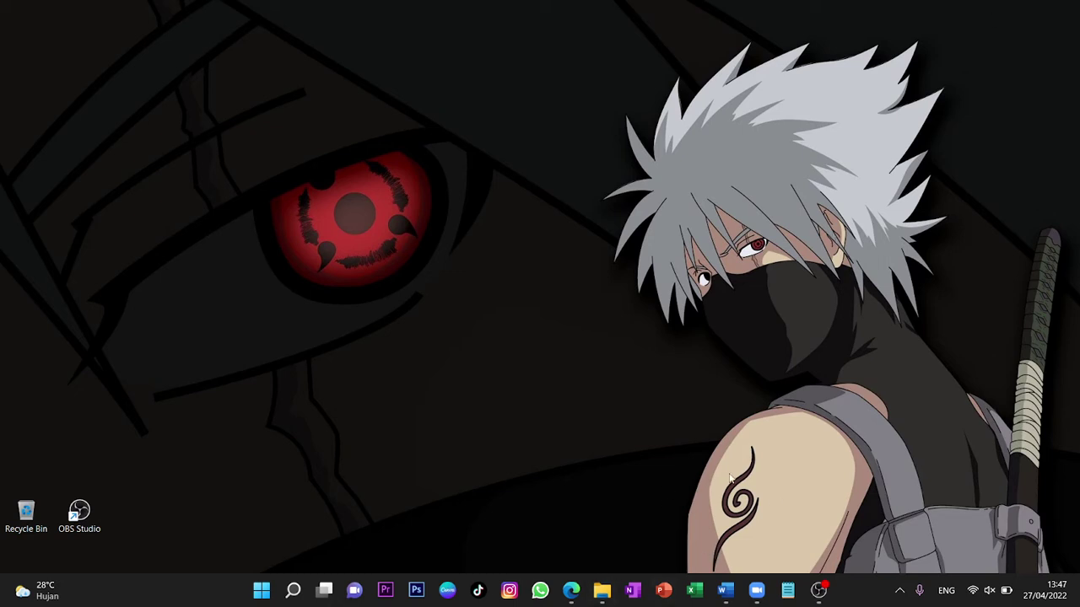
Switch to Zoom and open the form for scheduling a new meeting
{"action": "left_click", "coordinate": [756, 590]}
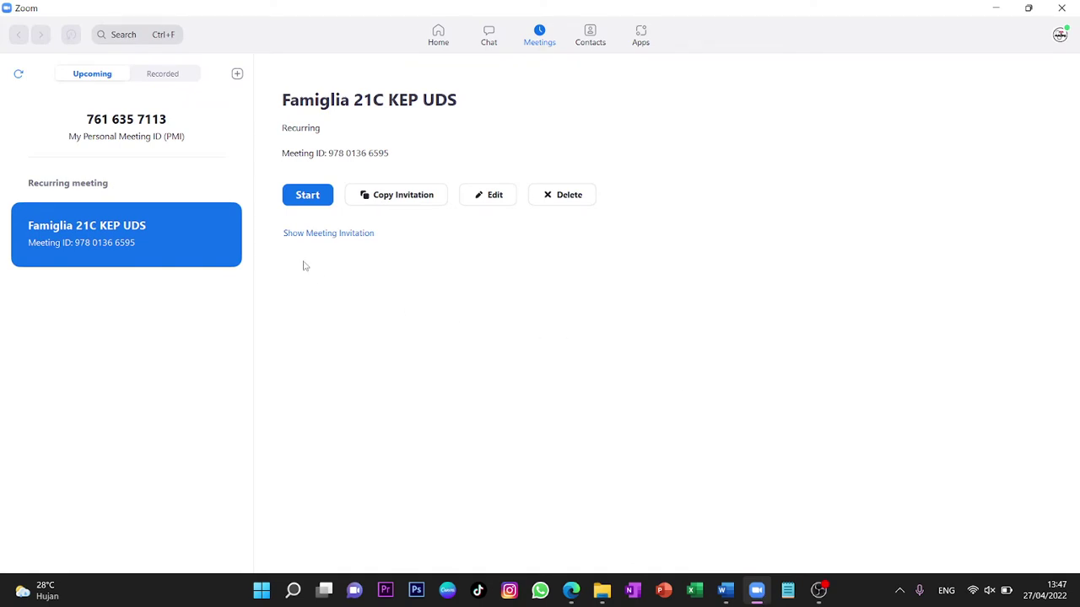
{"action": "left_click", "coordinate": [439, 33]}
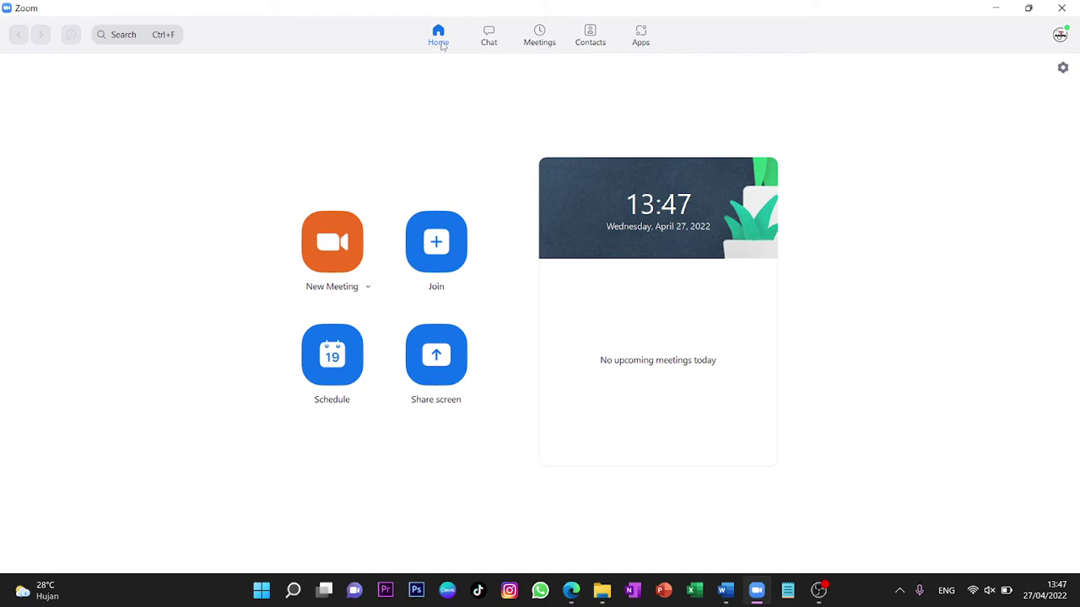
{"action": "left_click", "coordinate": [541, 46]}
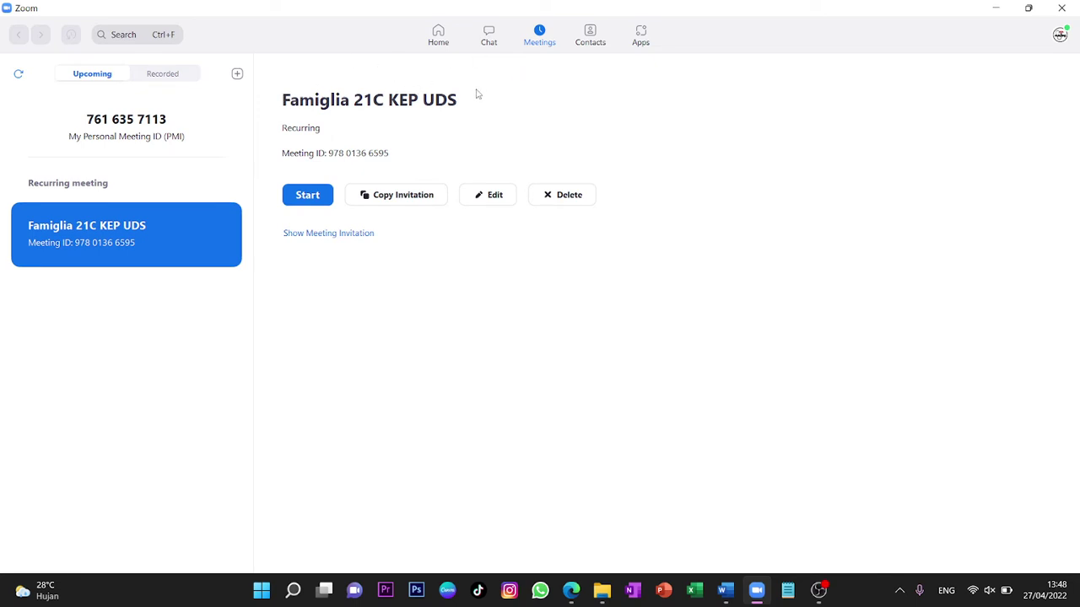
{"action": "left_click", "coordinate": [238, 75]}
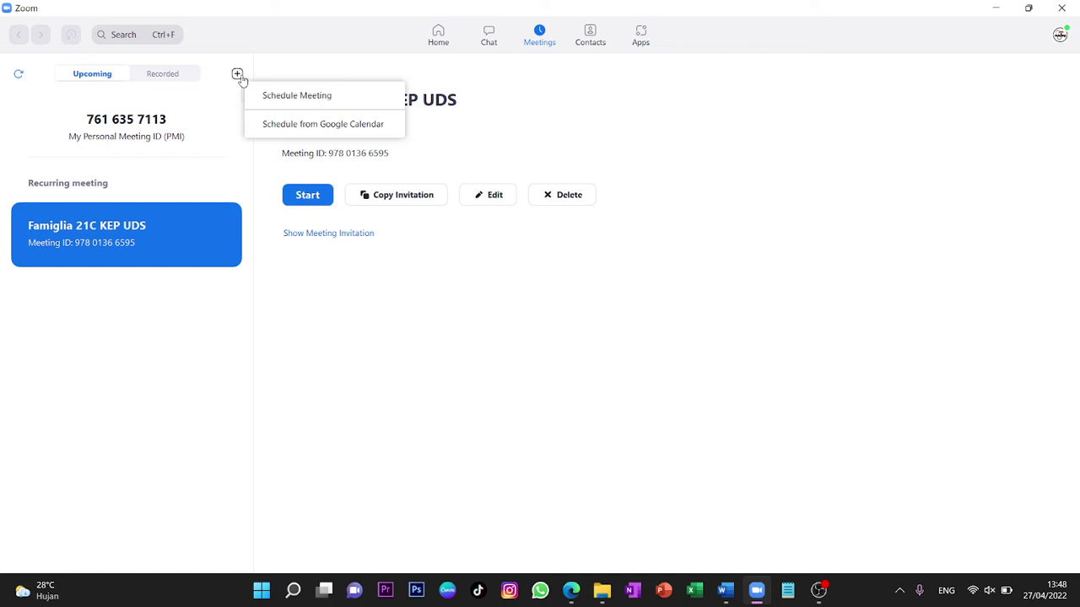
{"action": "left_click", "coordinate": [282, 95]}
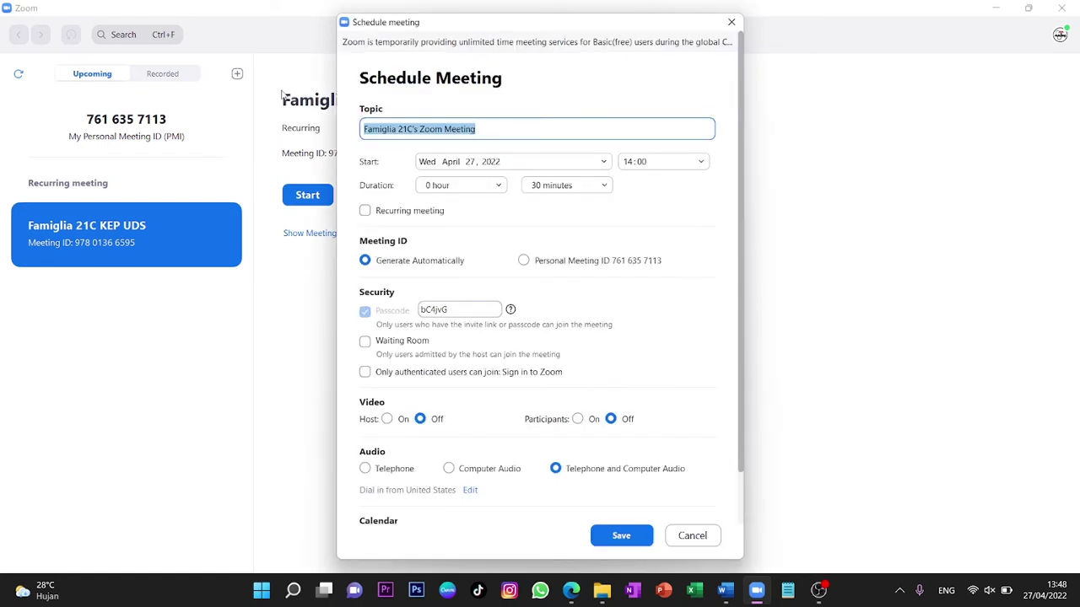
Set the new meeting's topic to TUTORIAL and make it a recurring meeting
{"action": "key", "text": "BackSpace"}
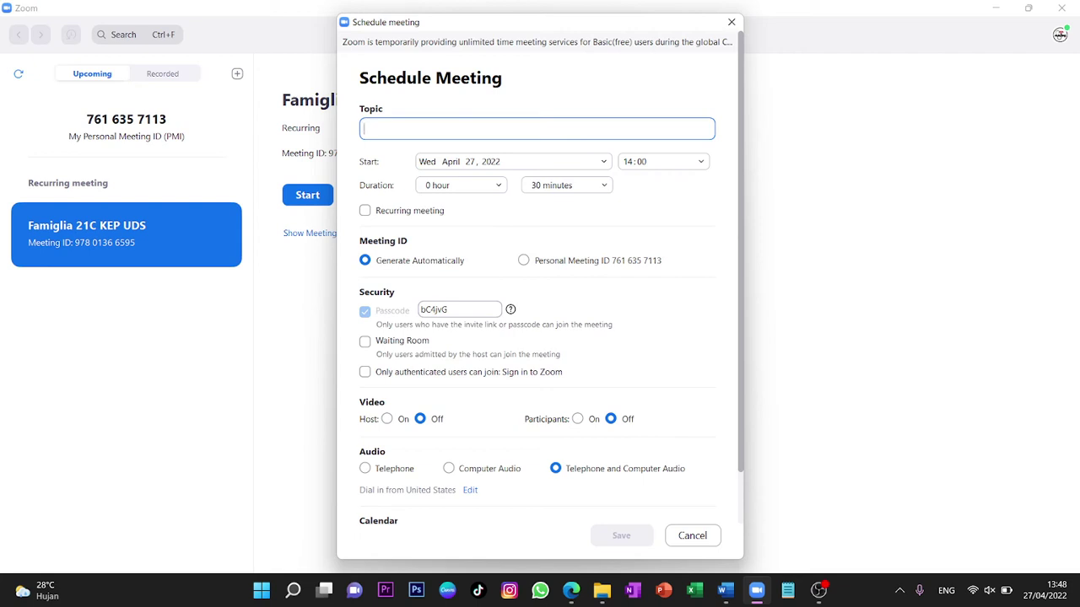
{"action": "type", "text": "TUT"}
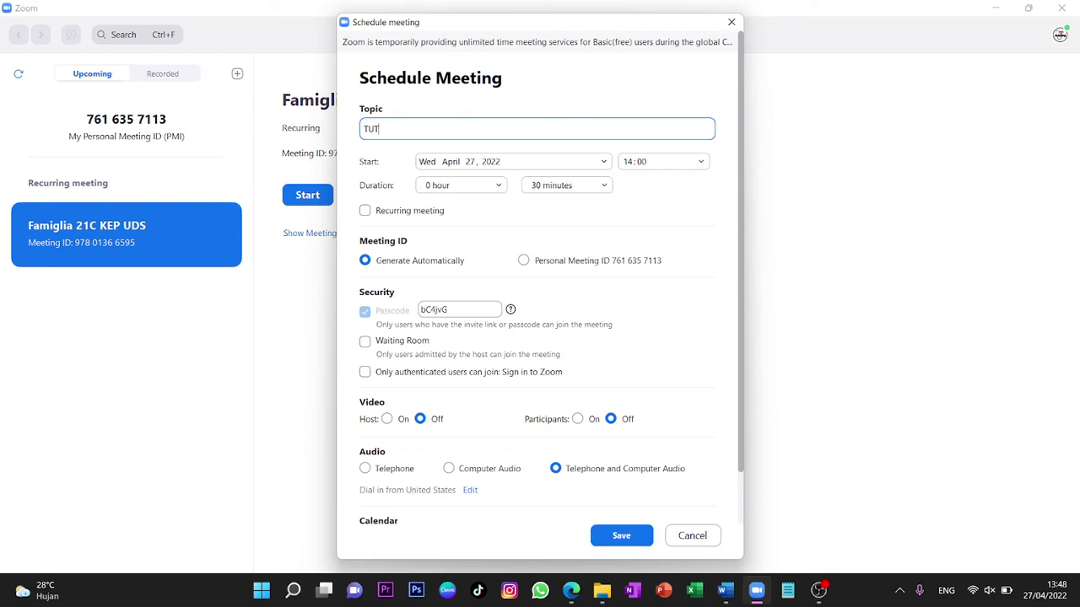
{"action": "type", "text": "ORIAL"}
{"action": "left_click", "coordinate": [365, 211]}
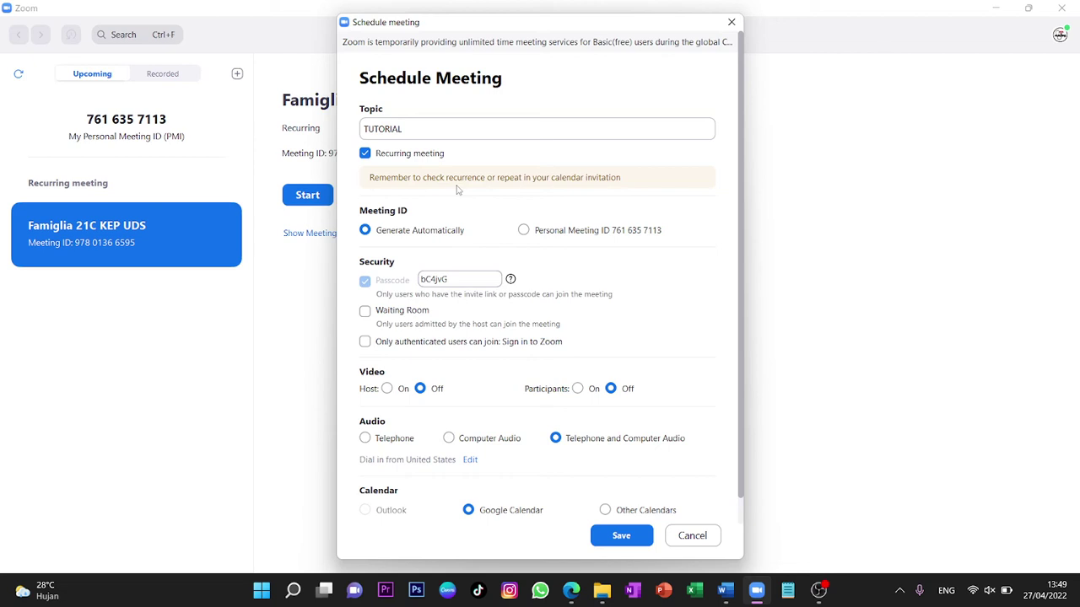
Turn participants' video on and enable the advanced options to allow participants to join anytime and mute them upon entry
{"action": "scroll", "coordinate": [458, 191], "scroll_direction": "down", "scroll_amount": 1}
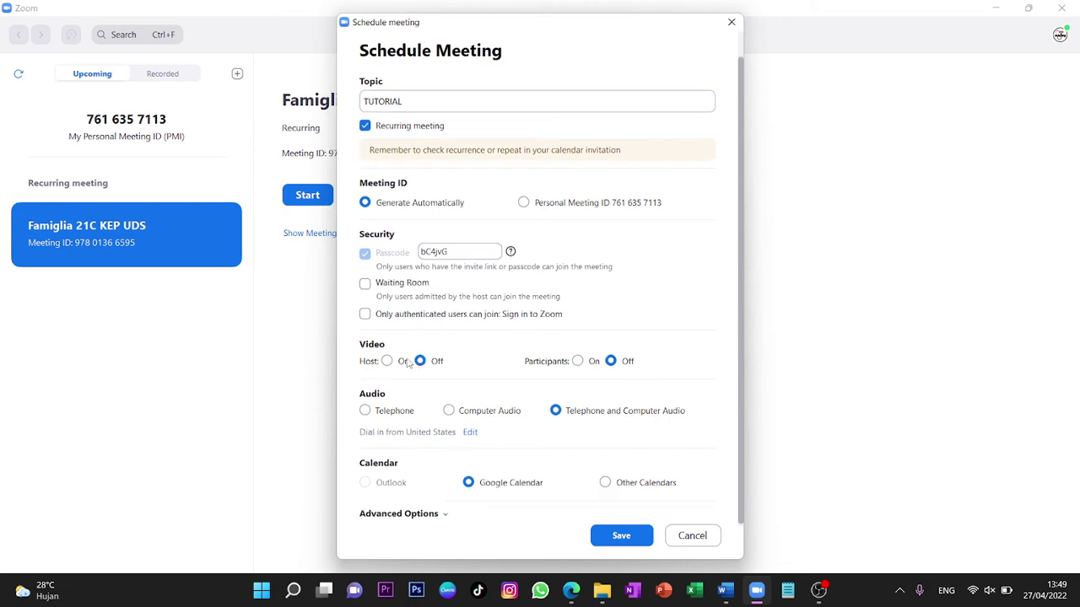
{"action": "left_click", "coordinate": [578, 362]}
{"action": "left_click", "coordinate": [434, 516]}
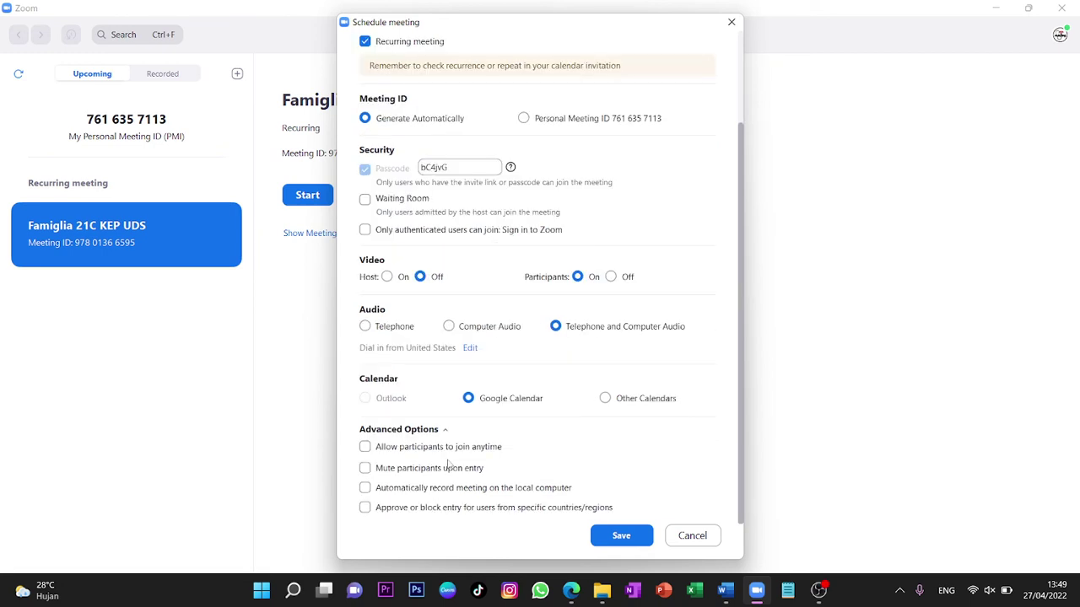
{"action": "left_click", "coordinate": [406, 451]}
{"action": "left_click", "coordinate": [407, 472]}
Save the TUTORIAL meeting and return to Zoom from the calendar sign-in page
{"action": "scroll", "coordinate": [548, 409], "scroll_direction": "up", "scroll_amount": 5}
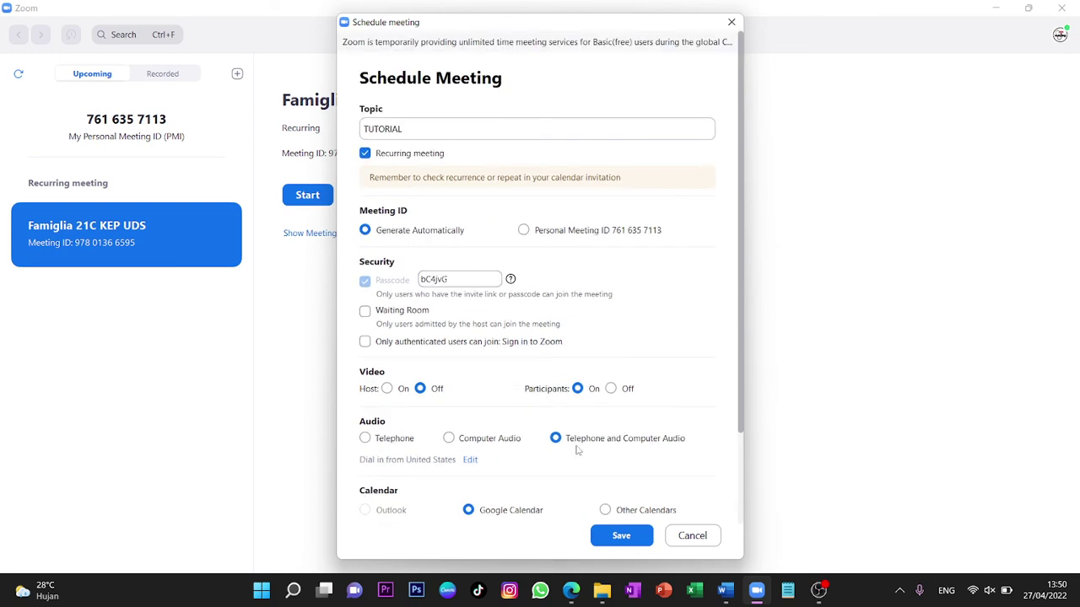
{"action": "left_click", "coordinate": [621, 536]}
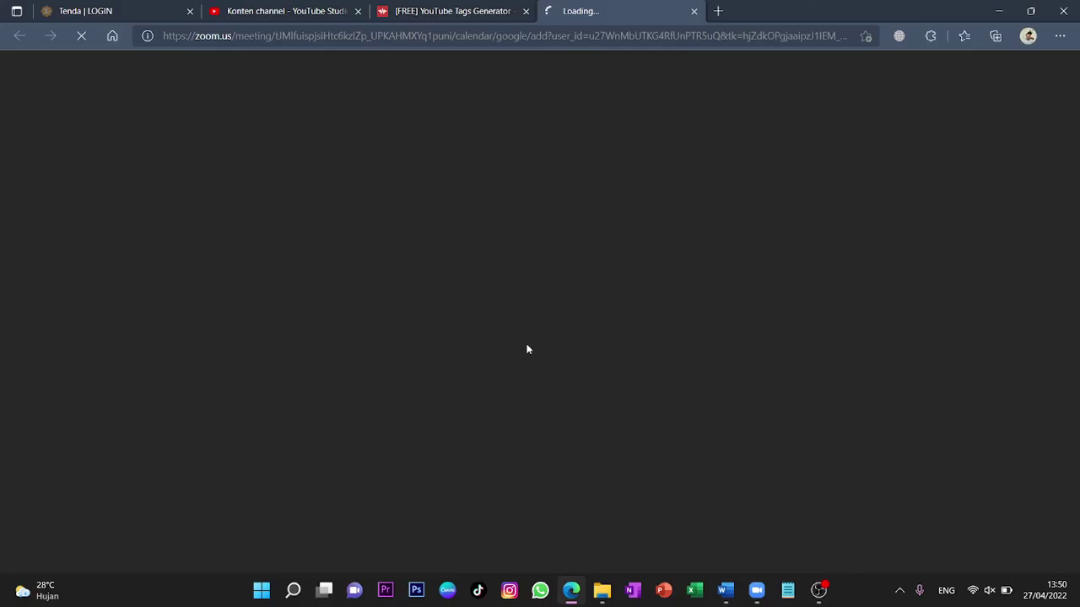
{"action": "mouse_move", "coordinate": [756, 591]}
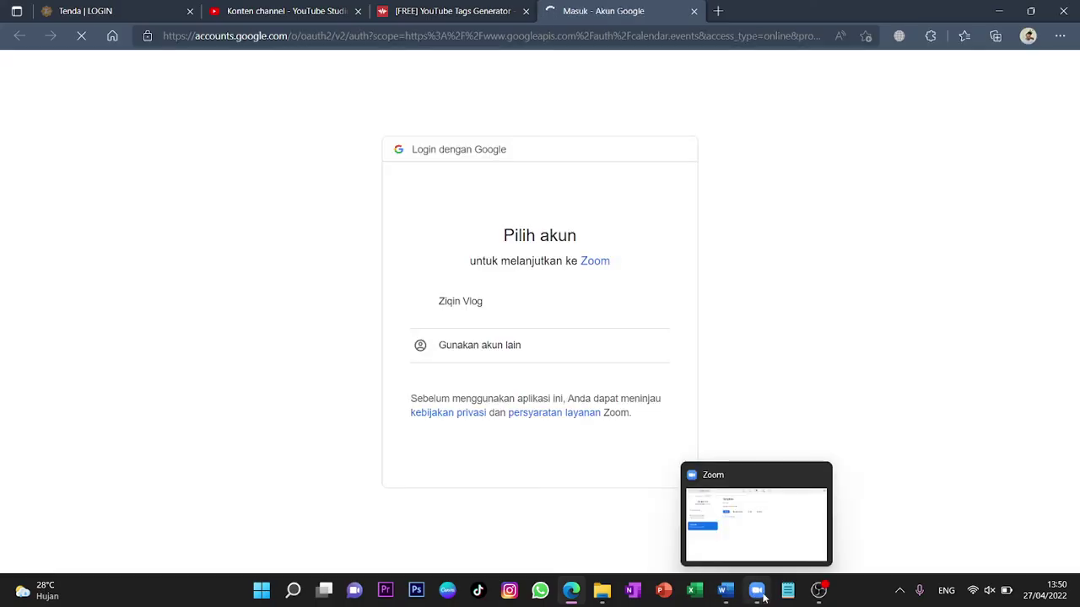
{"action": "left_click", "coordinate": [752, 537]}
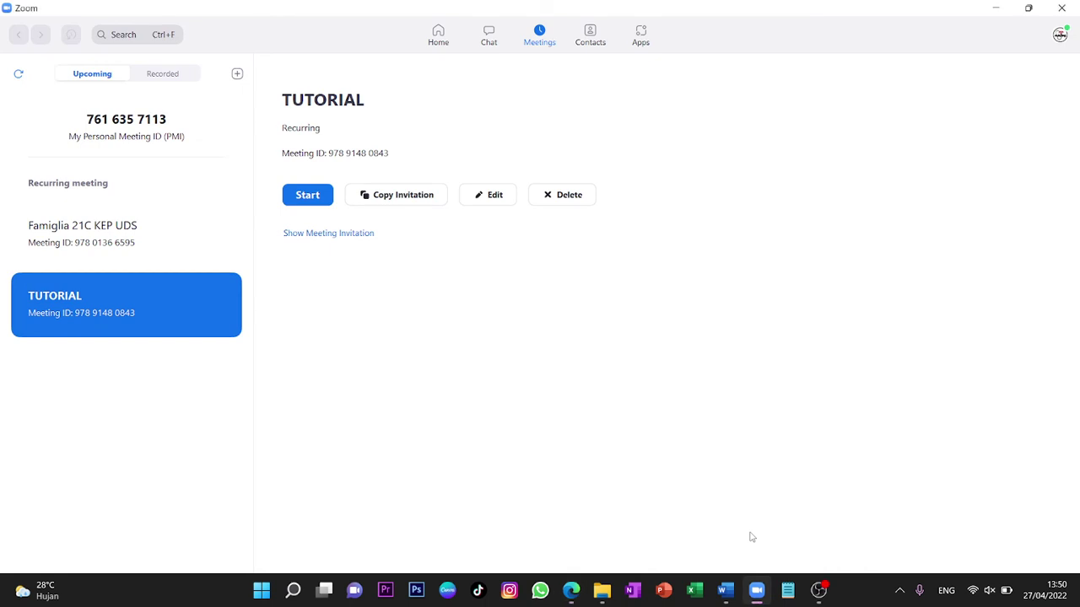
Review the settings of the Famiglia 21C KEP UDS meeting, including its advanced options, and close them without saving
{"action": "left_click", "coordinate": [214, 256]}
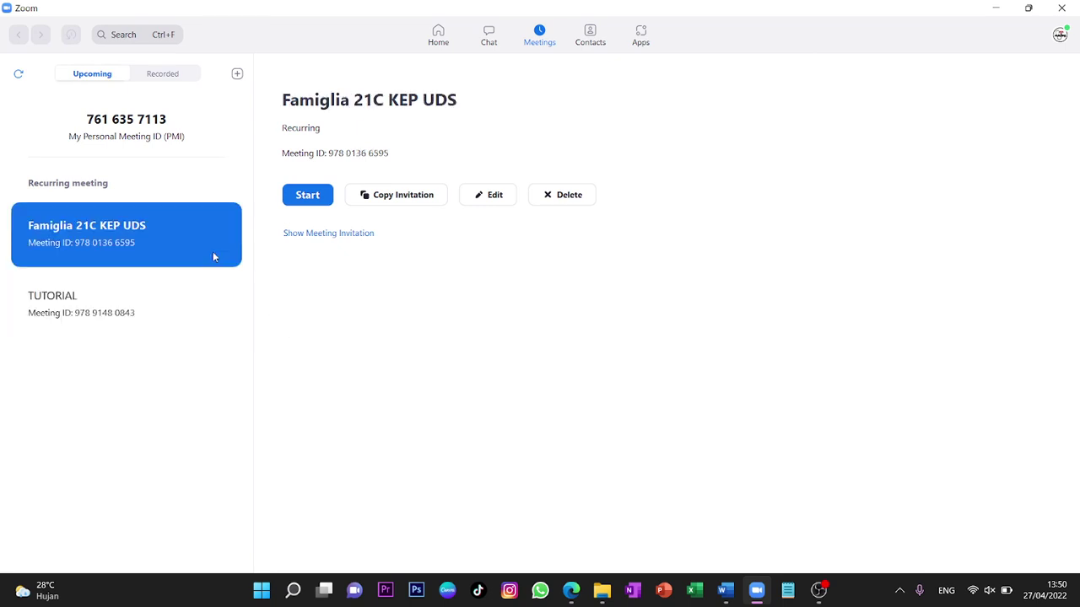
{"action": "left_click", "coordinate": [470, 204]}
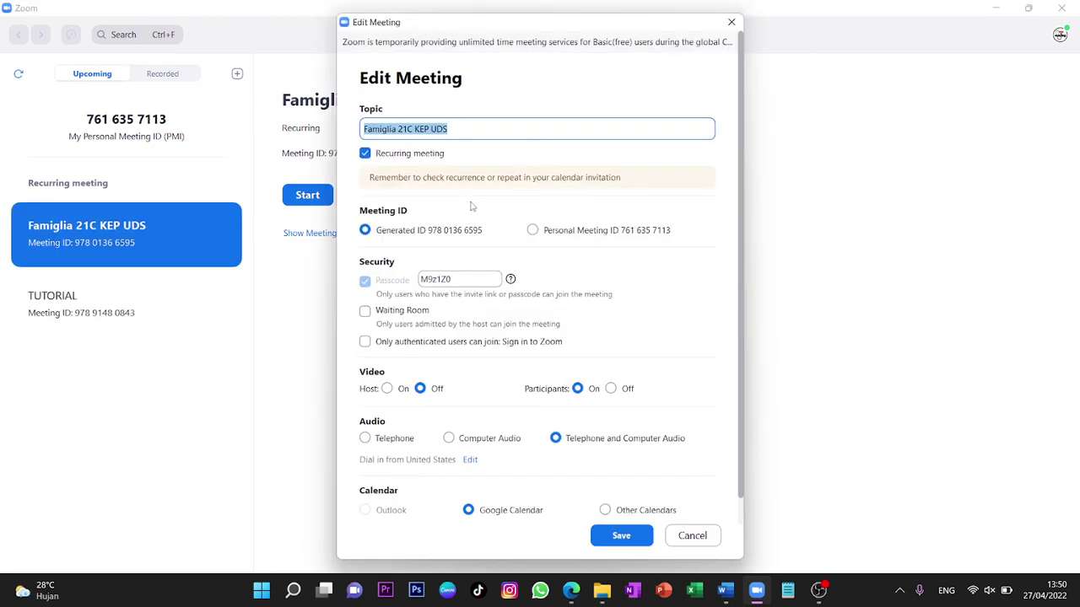
{"action": "scroll", "coordinate": [549, 329], "scroll_direction": "down", "scroll_amount": 1}
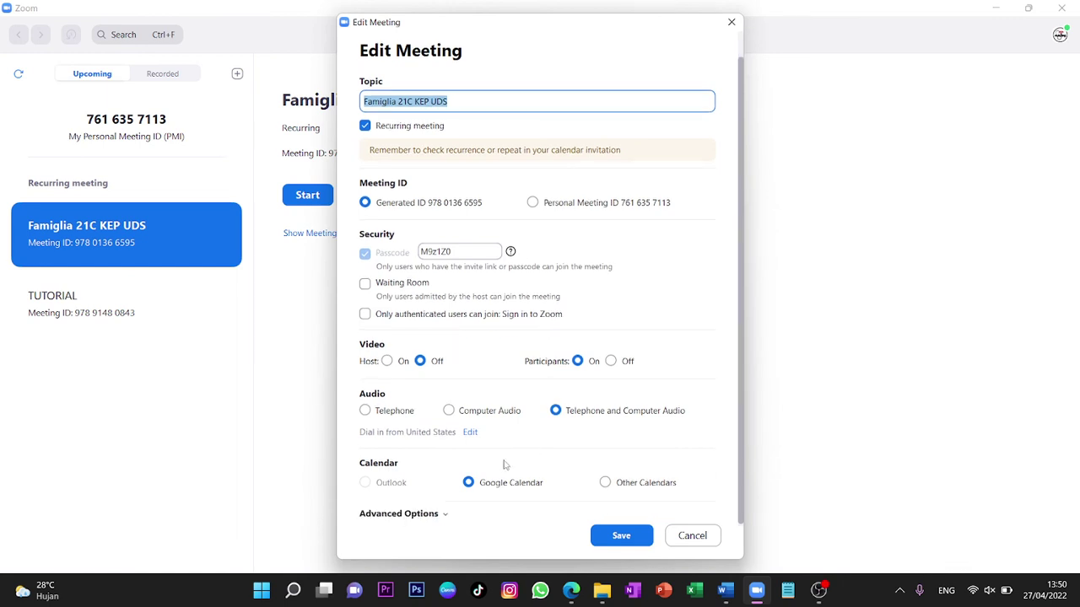
{"action": "left_click", "coordinate": [414, 514]}
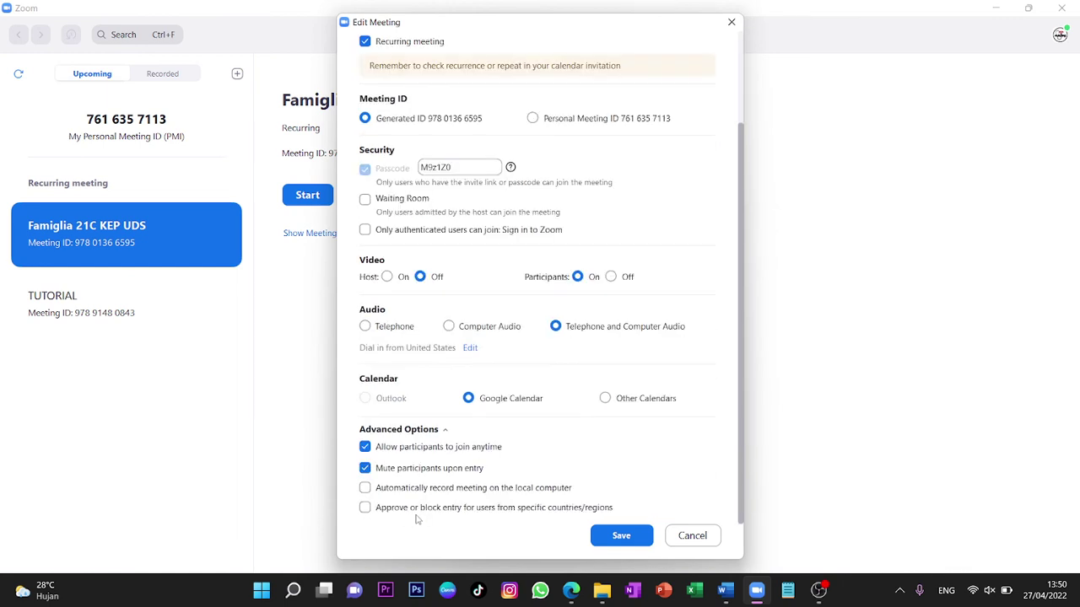
{"action": "left_click", "coordinate": [708, 535]}
Start the TUTORIAL meeting in a maximized window and join it with computer audio
{"action": "left_click", "coordinate": [159, 311]}
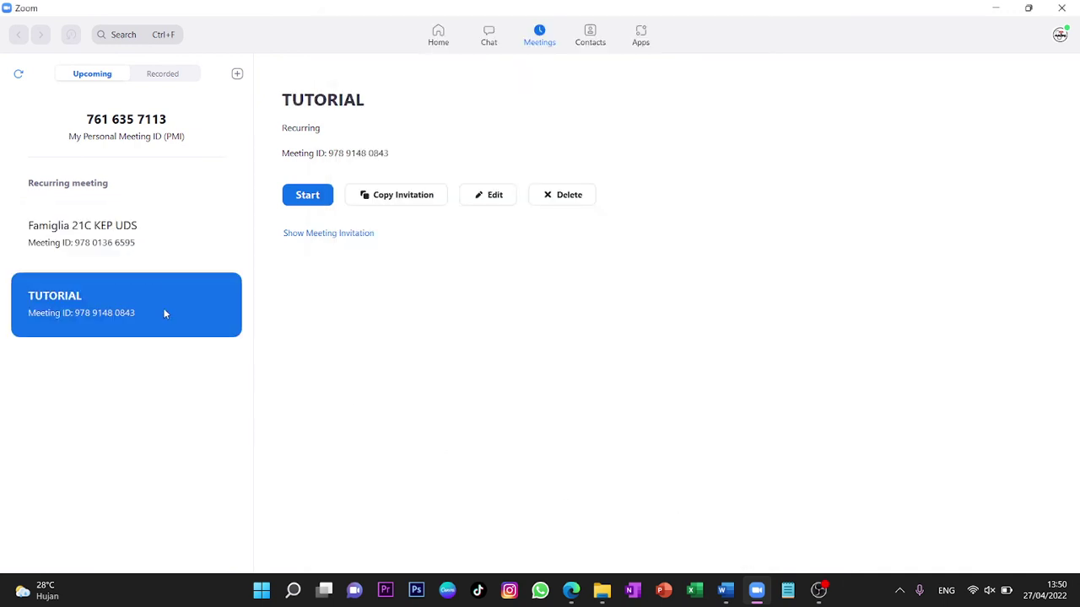
{"action": "left_click", "coordinate": [305, 204]}
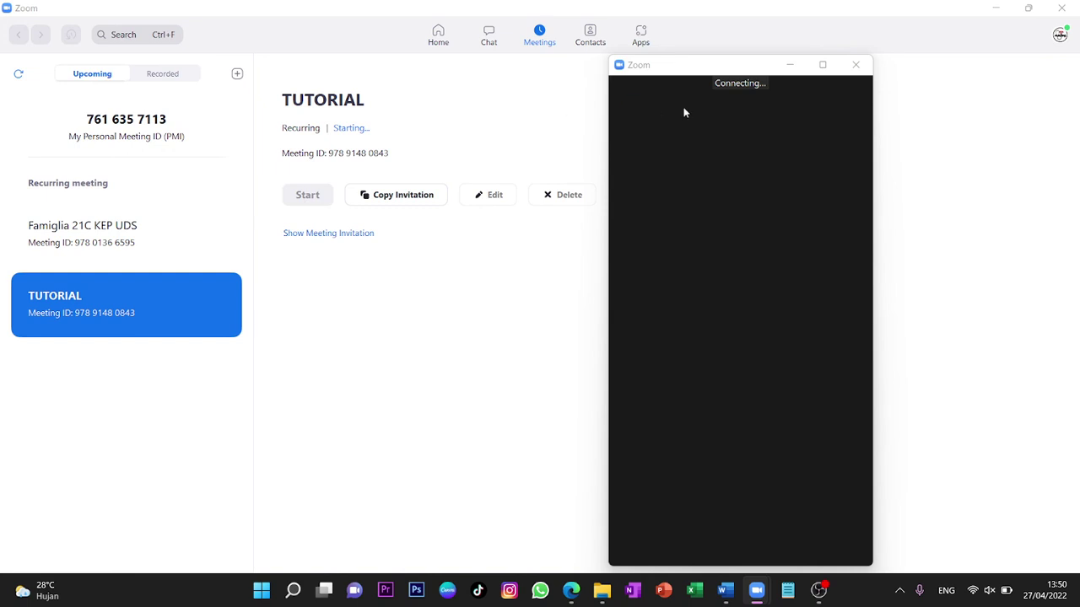
{"action": "left_click", "coordinate": [823, 65]}
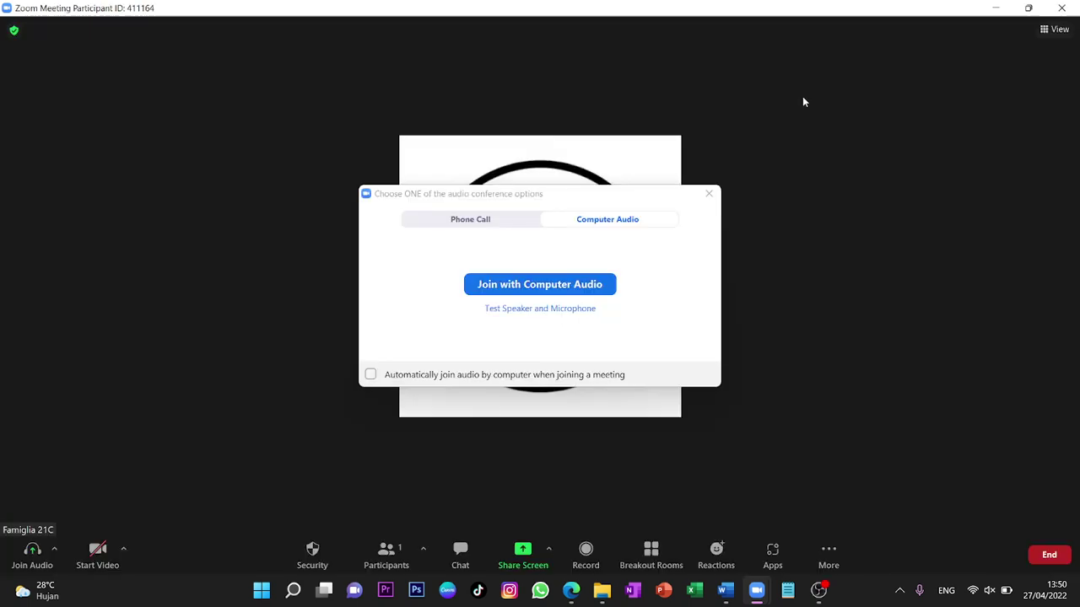
{"action": "left_click", "coordinate": [576, 285]}
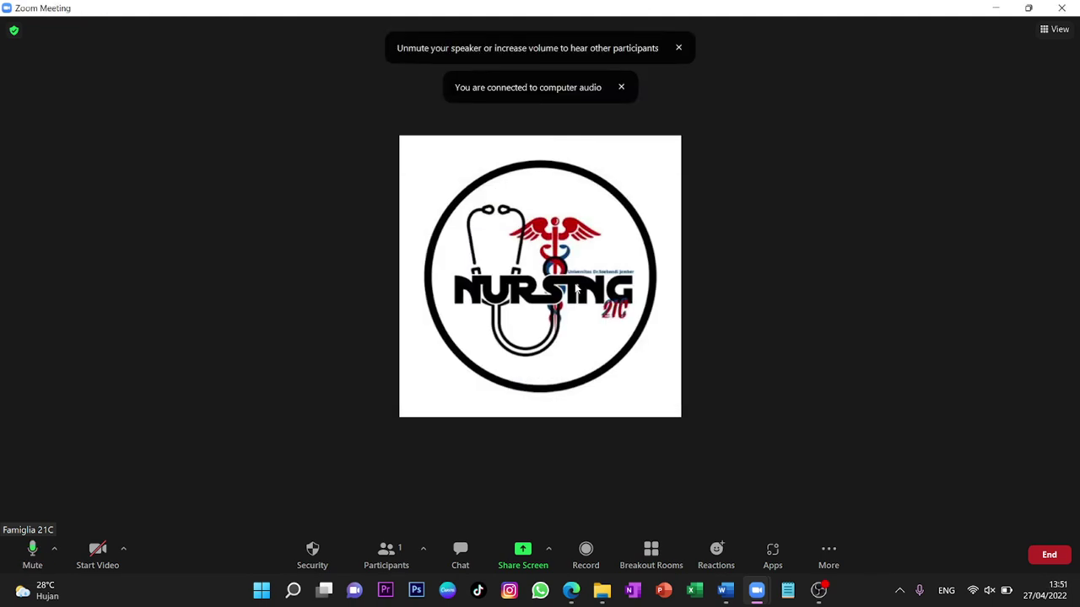
Mute the microphone, check the meeting's participants list and minimize it
{"action": "key", "text": "alt+a"}
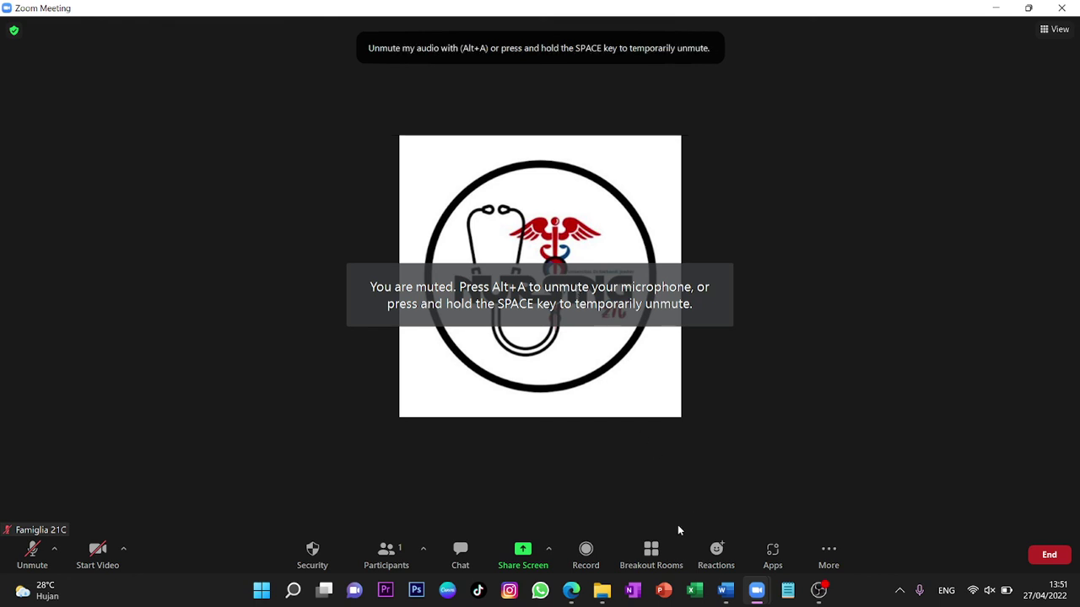
{"action": "left_click", "coordinate": [416, 552]}
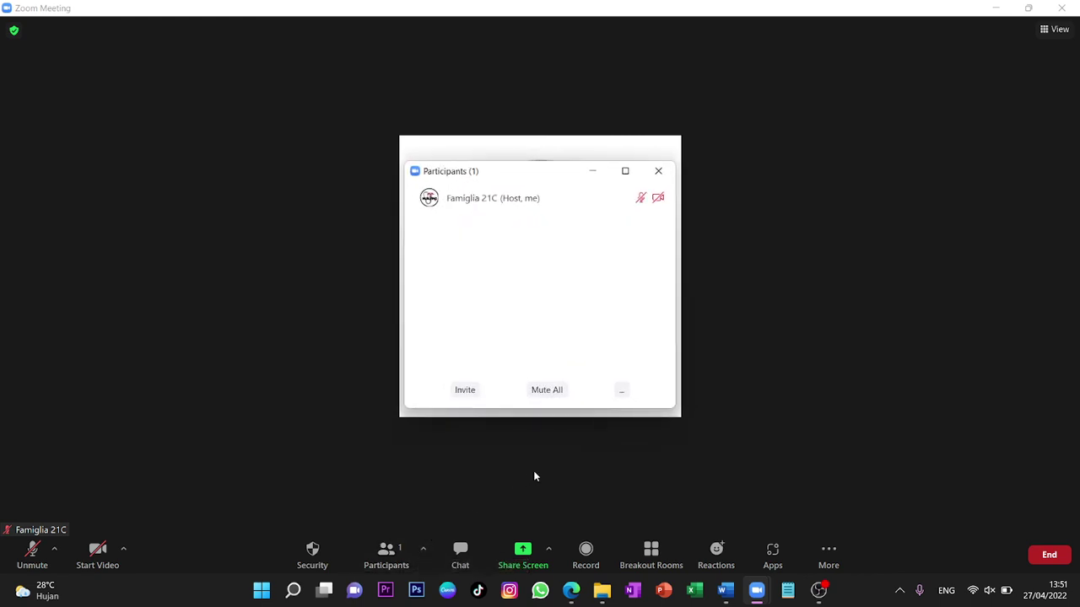
{"action": "left_click", "coordinate": [594, 171]}
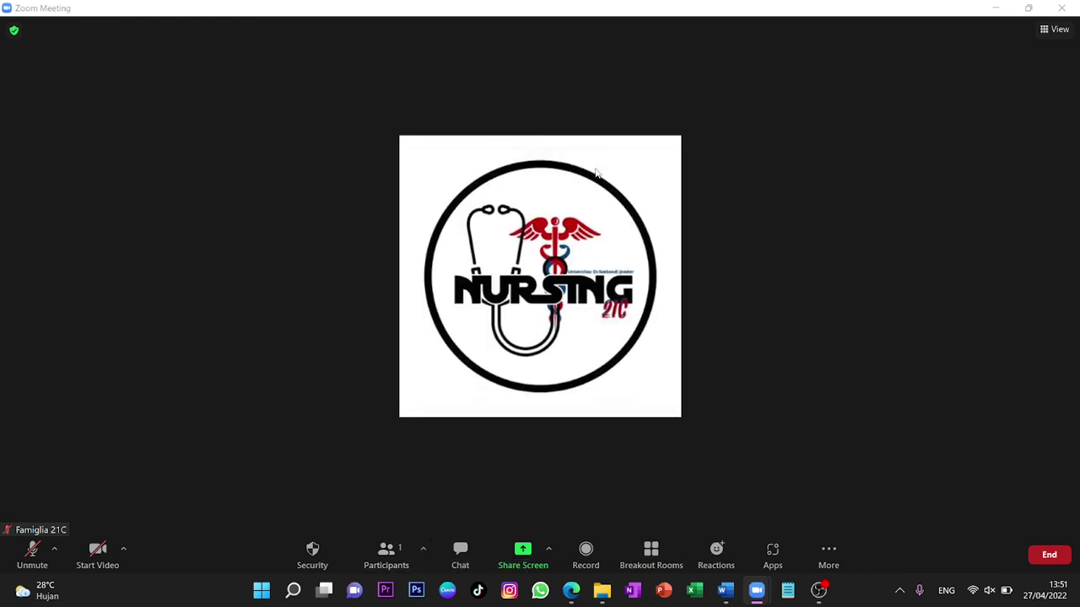
End the running meeting and copy the TUTORIAL meeting's invitation
{"action": "key", "text": "alt+q"}
{"action": "key", "text": "Return"}
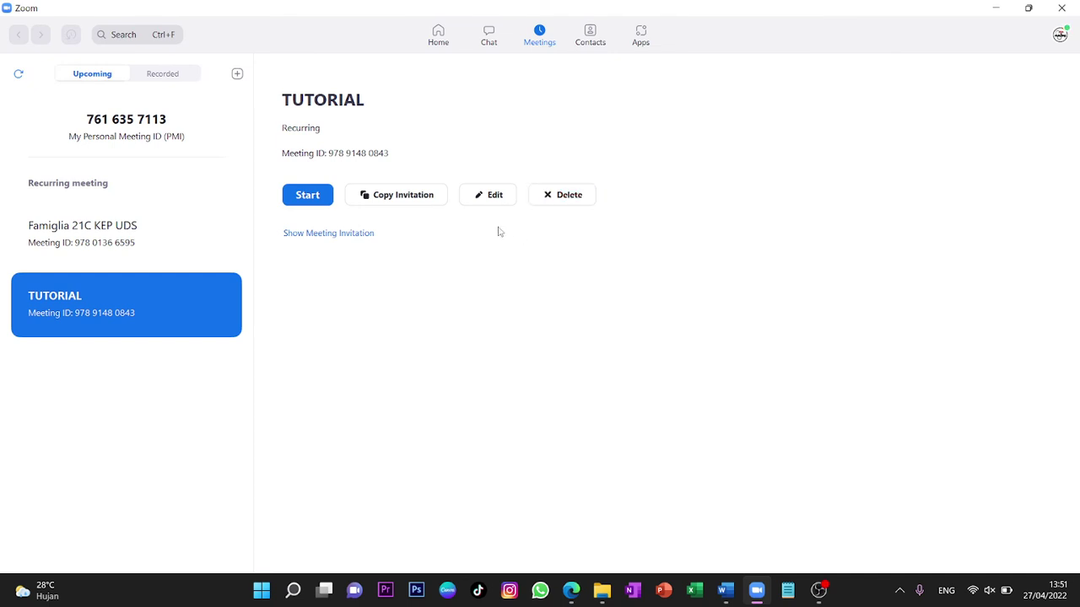
{"action": "left_click", "coordinate": [429, 205]}
{"action": "mouse_move", "coordinate": [818, 589]}
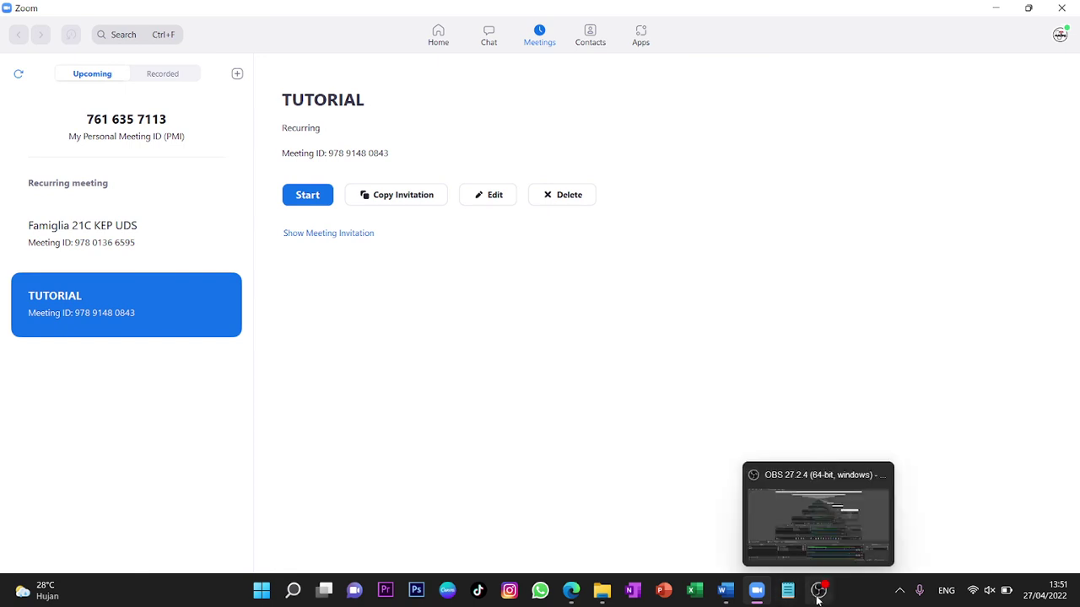
{"action": "left_click", "coordinate": [820, 547]}
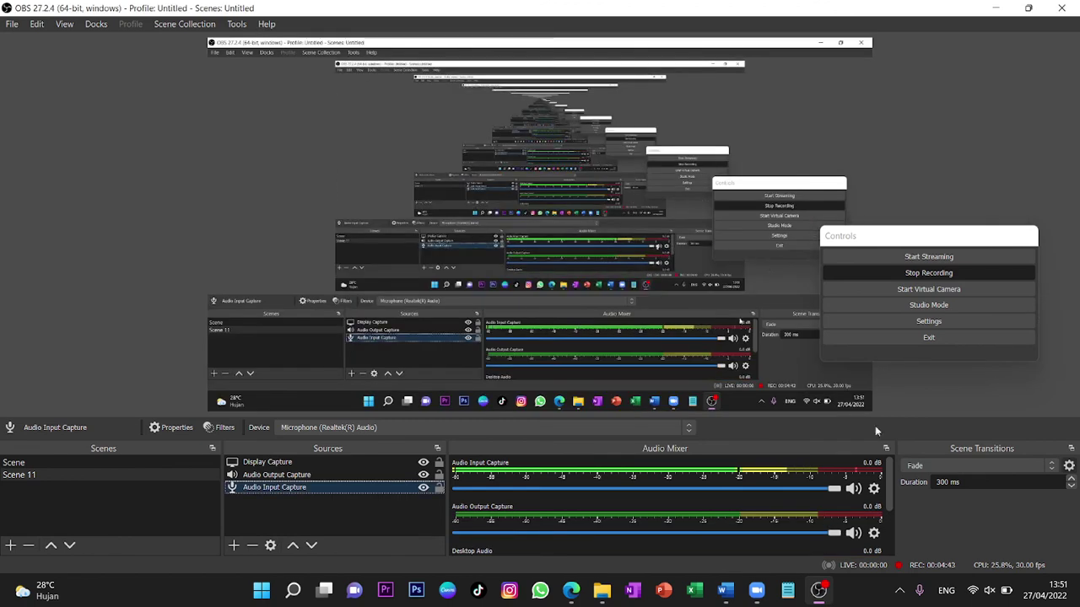
{"action": "left_click", "coordinate": [918, 275]}
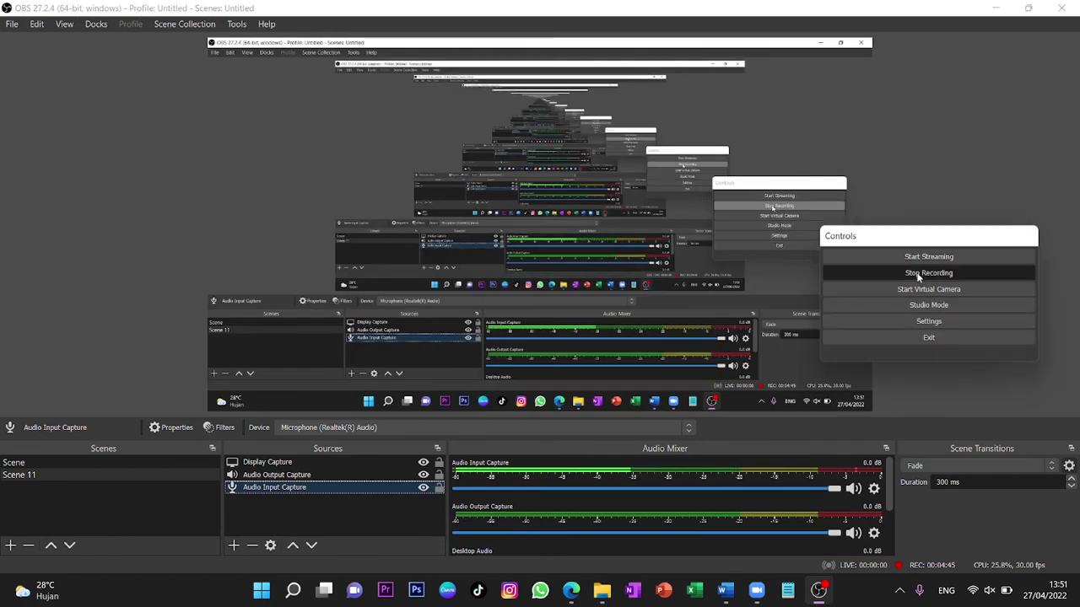